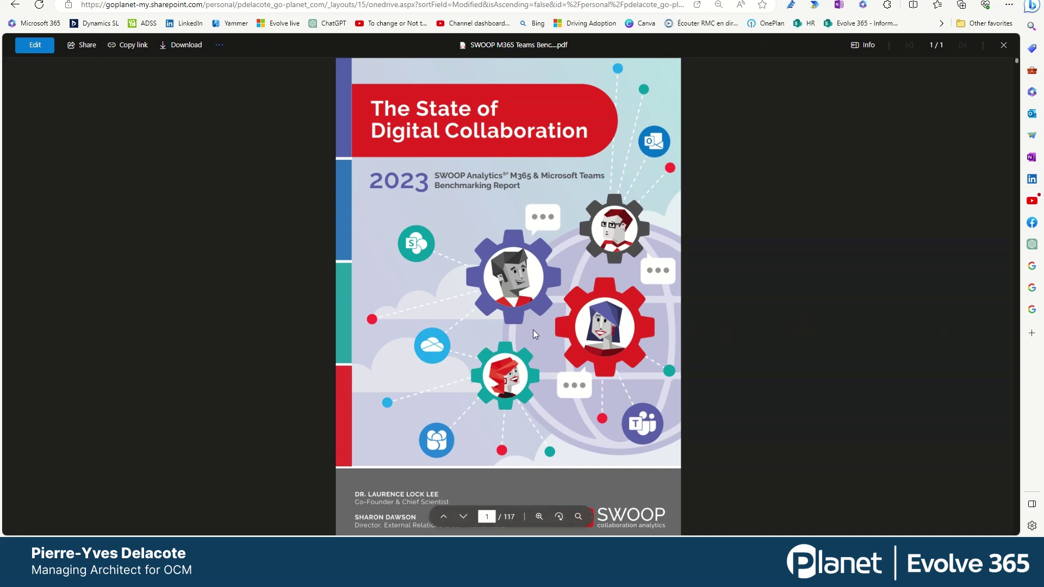
Scroll the SWOOP Teams benchmarking PDF from its cover to page 8, the Introduction
scroll(523, 327, "down", 20)
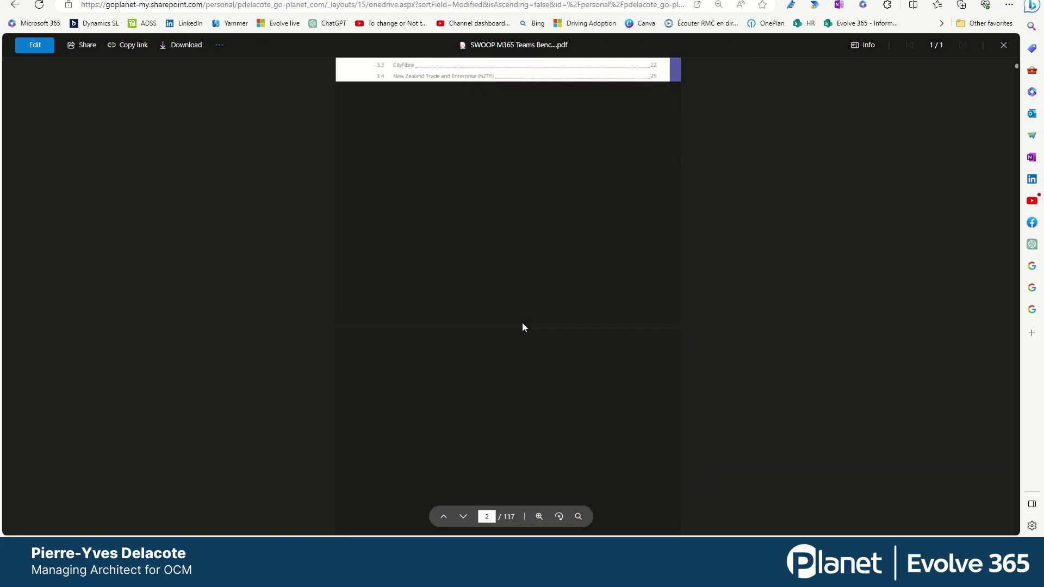
scroll(523, 326, "down", 10)
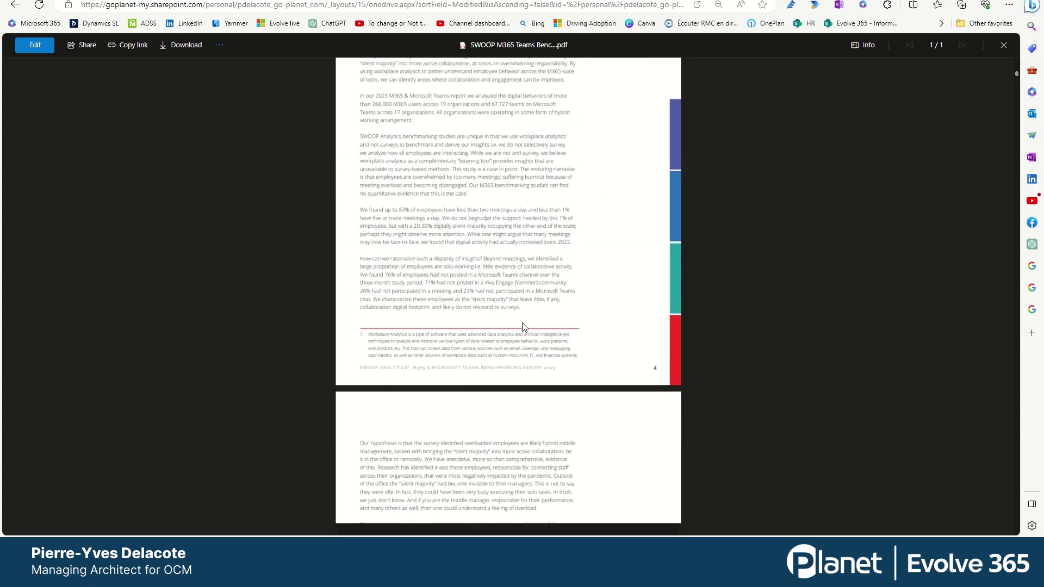
scroll(524, 327, "up", 8)
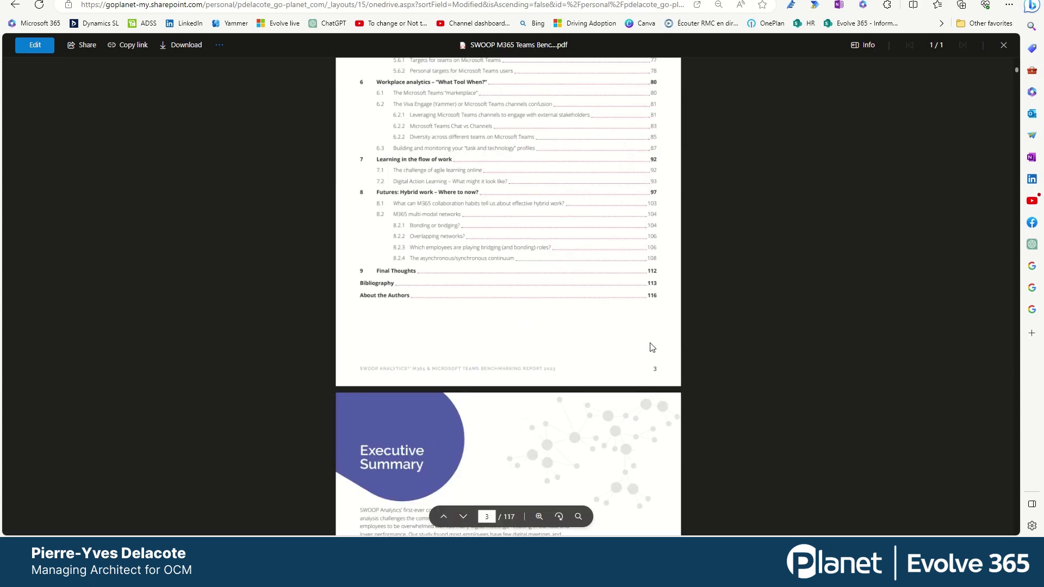
scroll(609, 368, "down", 5)
scroll(609, 367, "down", 10)
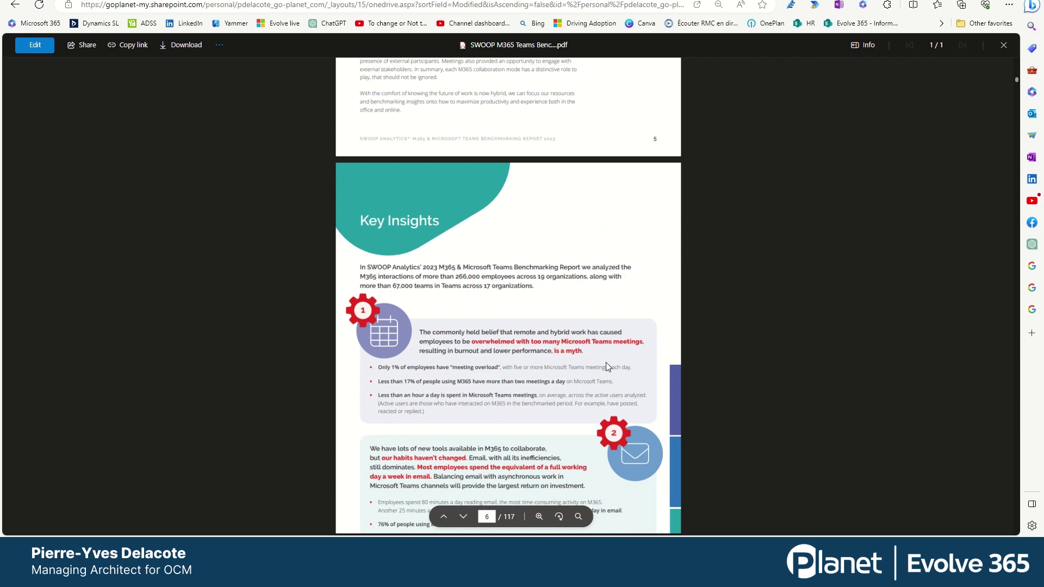
scroll(607, 366, "down", 10)
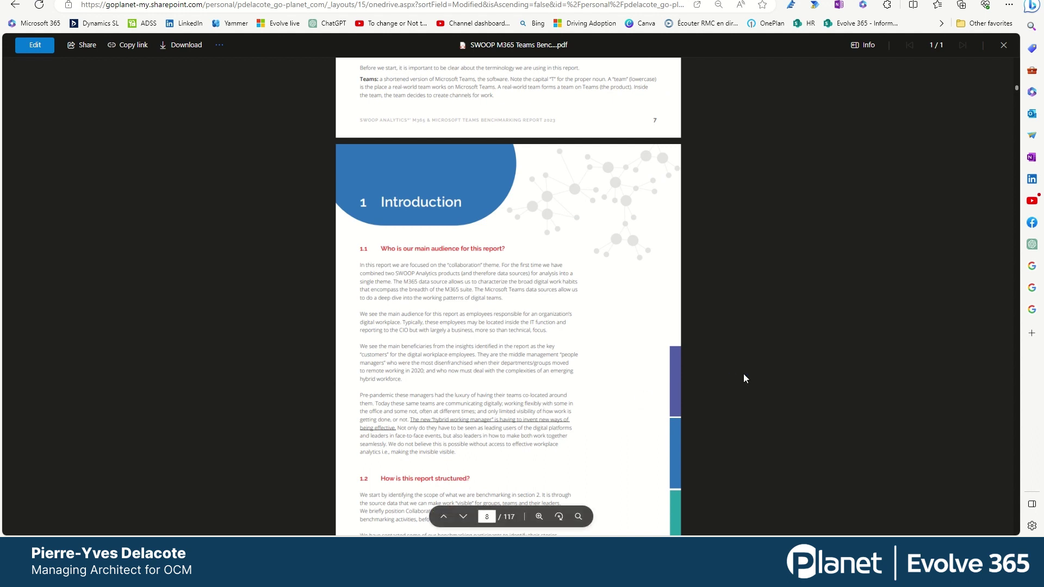
In the Copilot sidebar, ask 'Can you summarize this document in 200 words and 5 bullet points'
key("ctrl+shift+period")
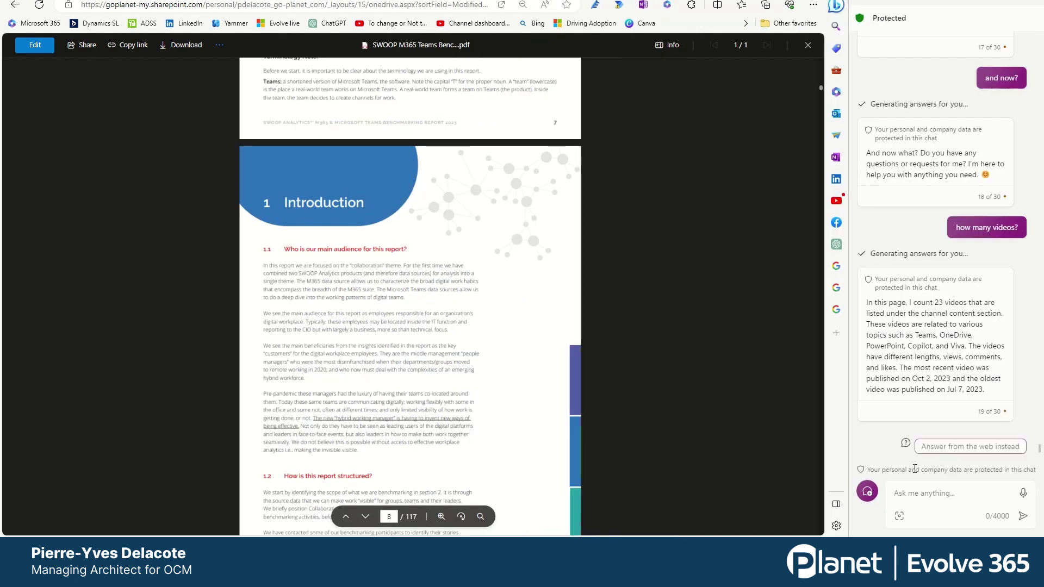
left_click(920, 494)
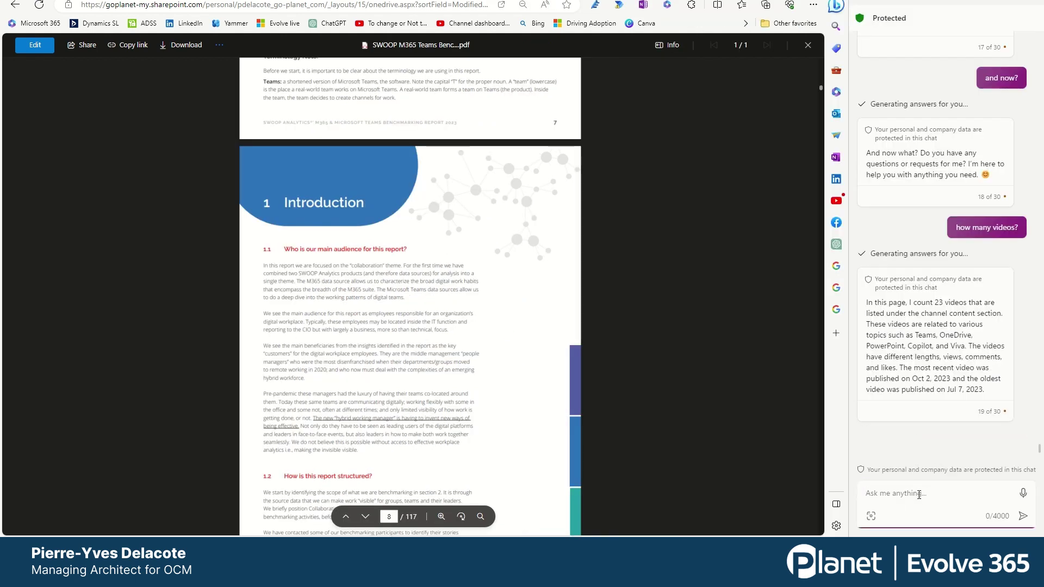
type("Can you ")
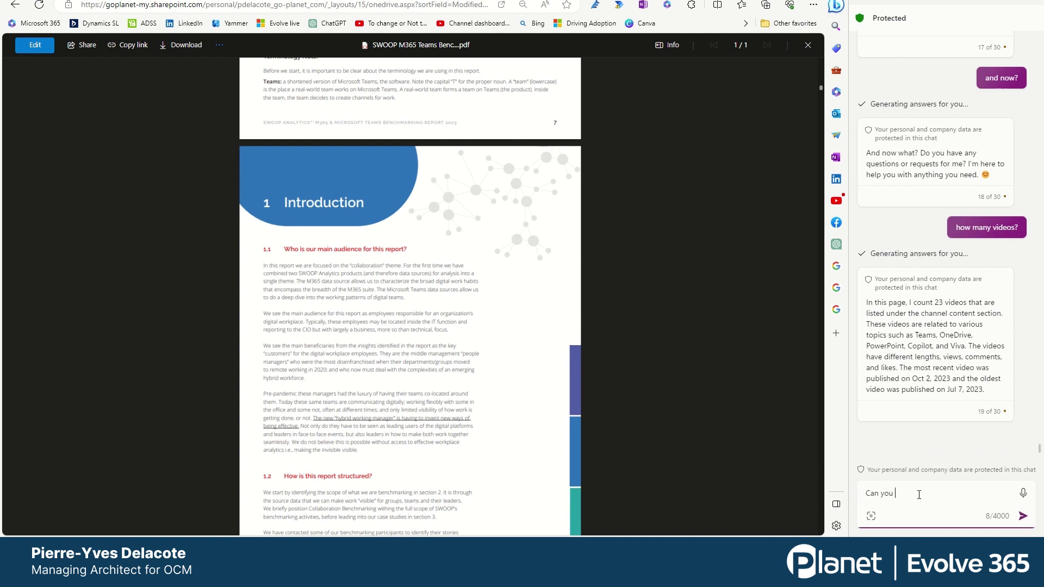
type("summari")
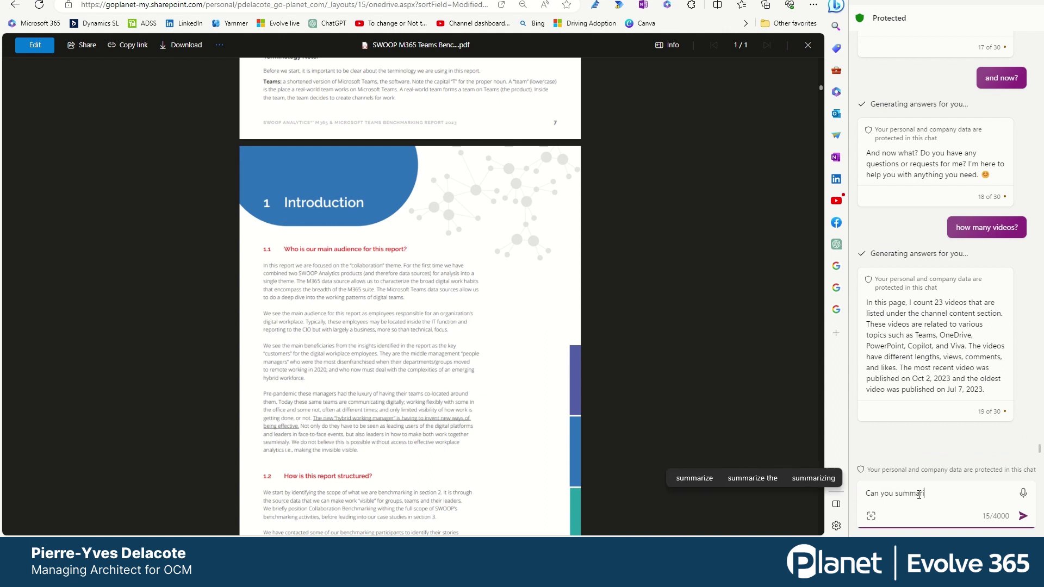
type("ze this d")
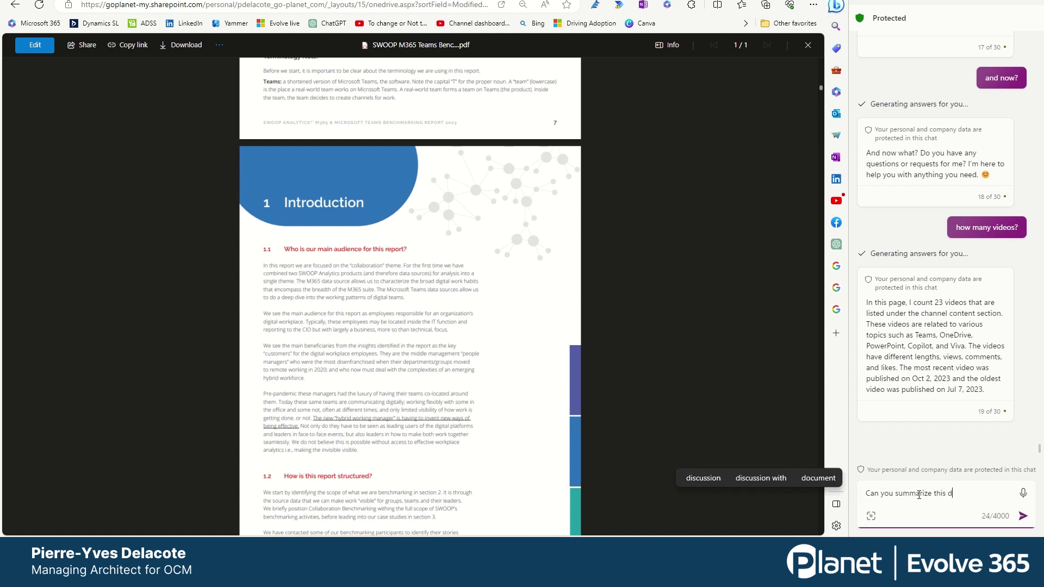
type("ocument")
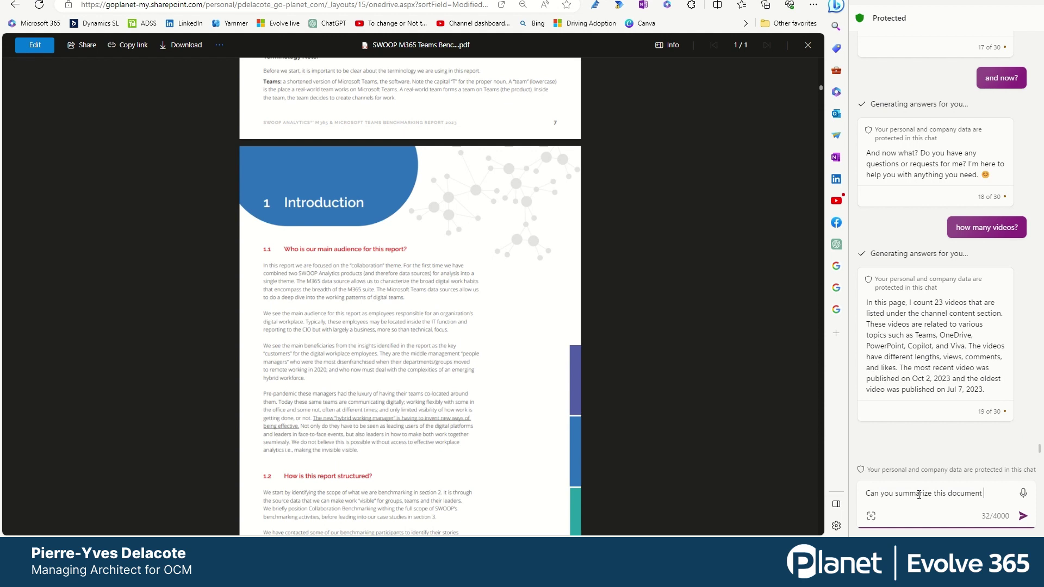
type(" in ")
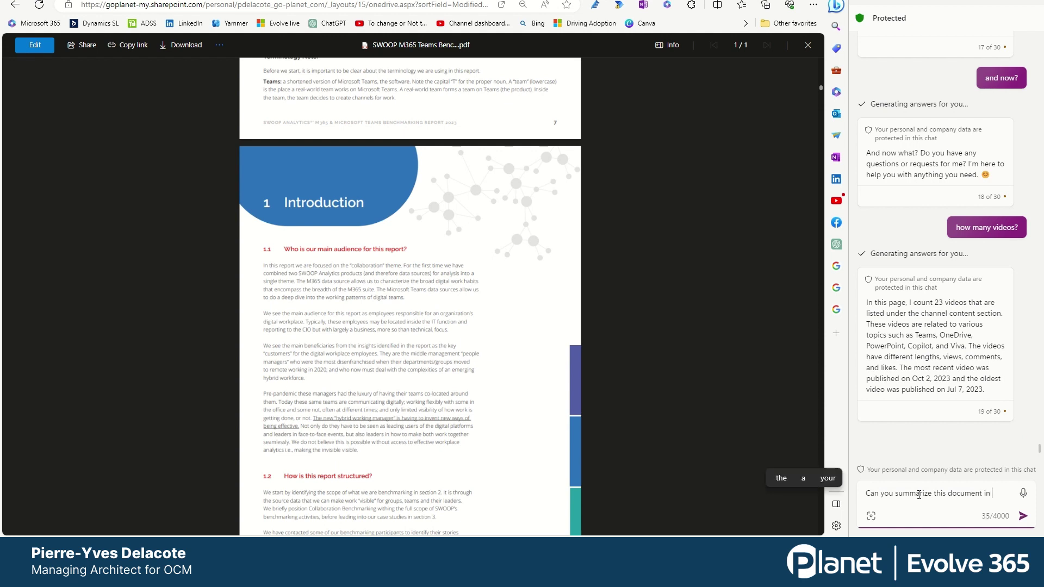
type("200 wor")
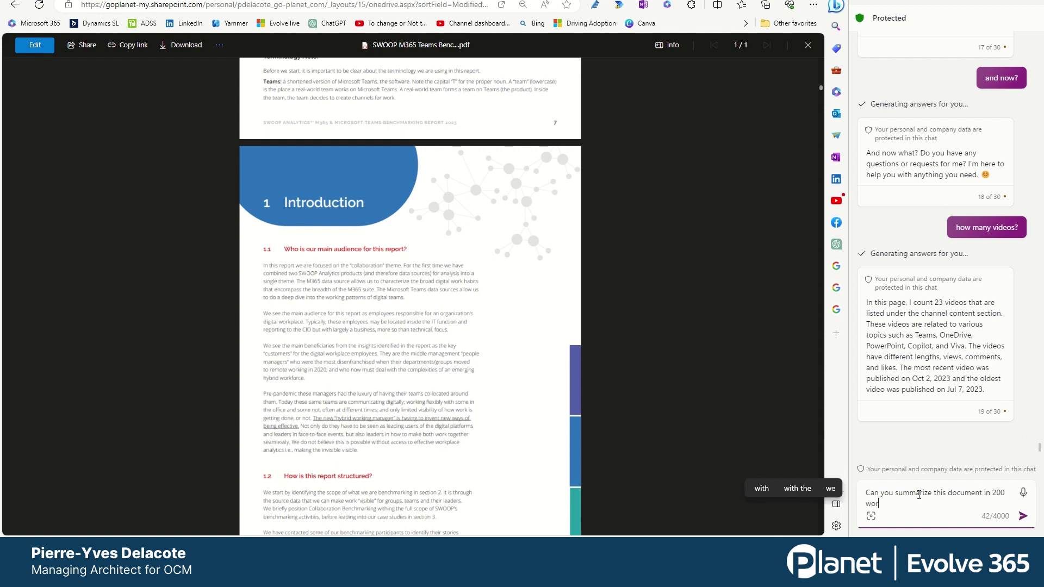
type("ds and ")
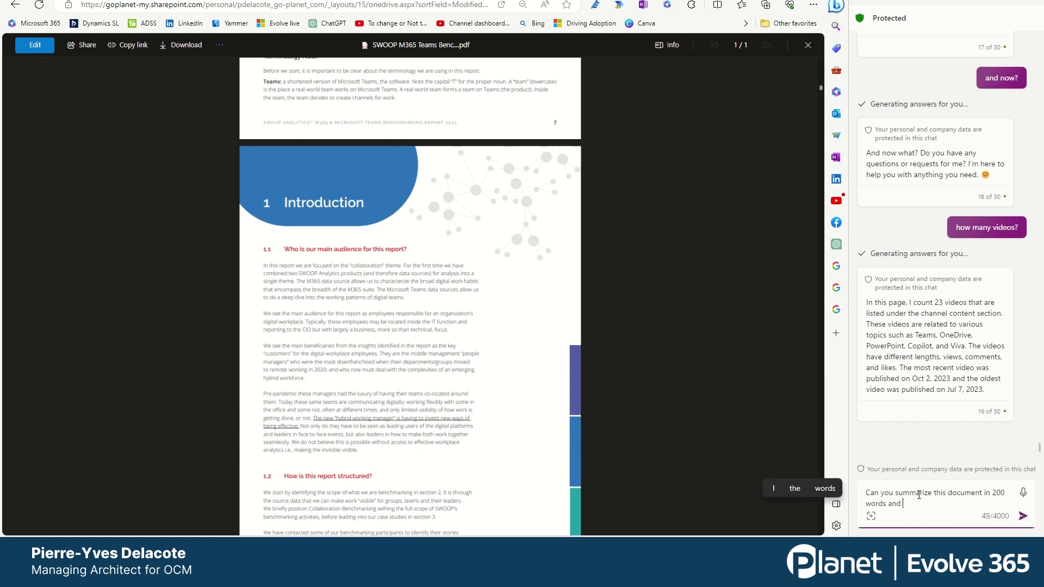
type("5 bulle")
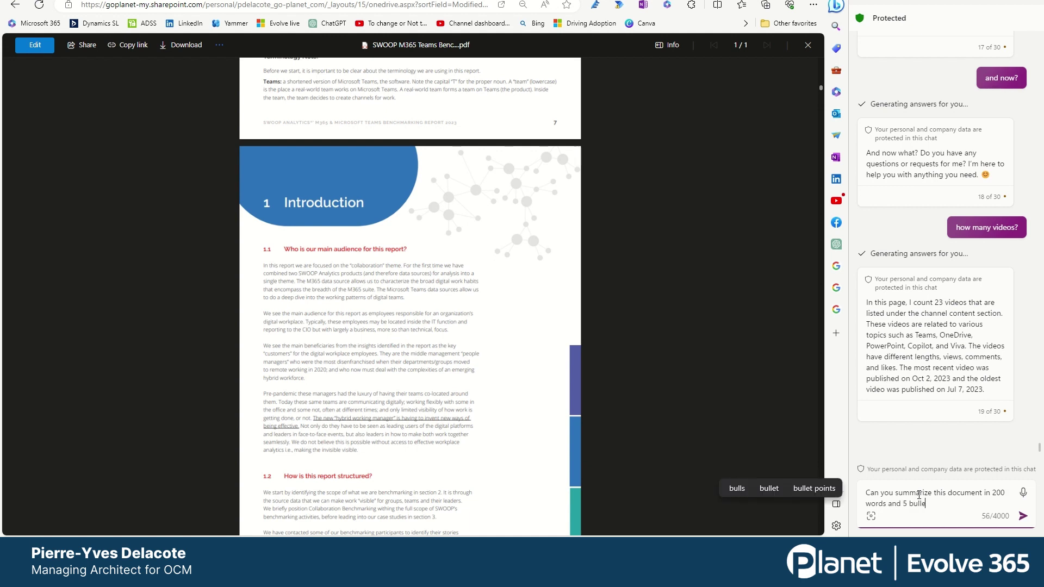
type("t point")
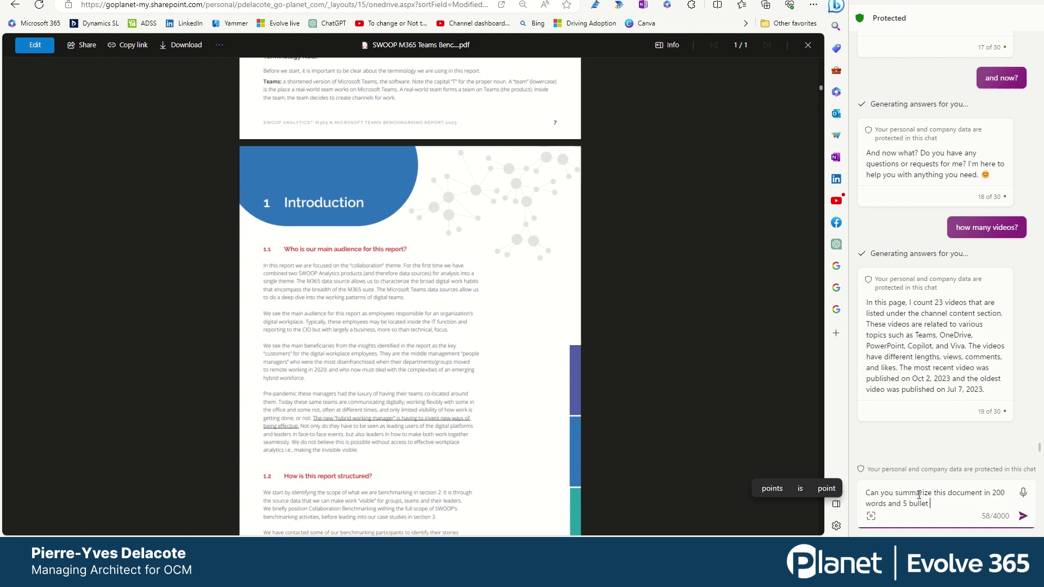
type("s")
key("Return")
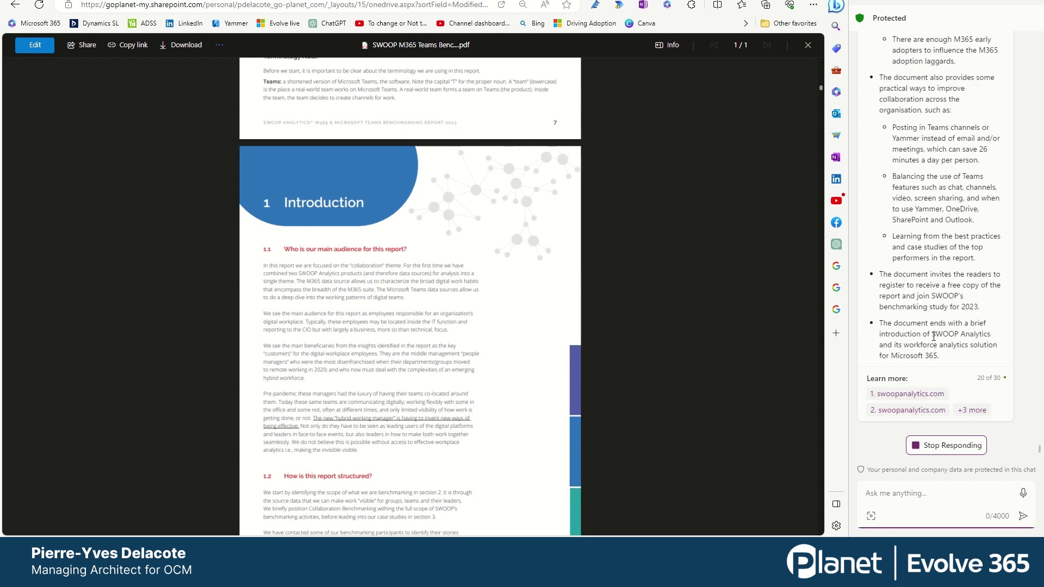
Send the follow-up 'make it shorter to under 50 words' to Copilot
scroll(934, 336, "up", 10)
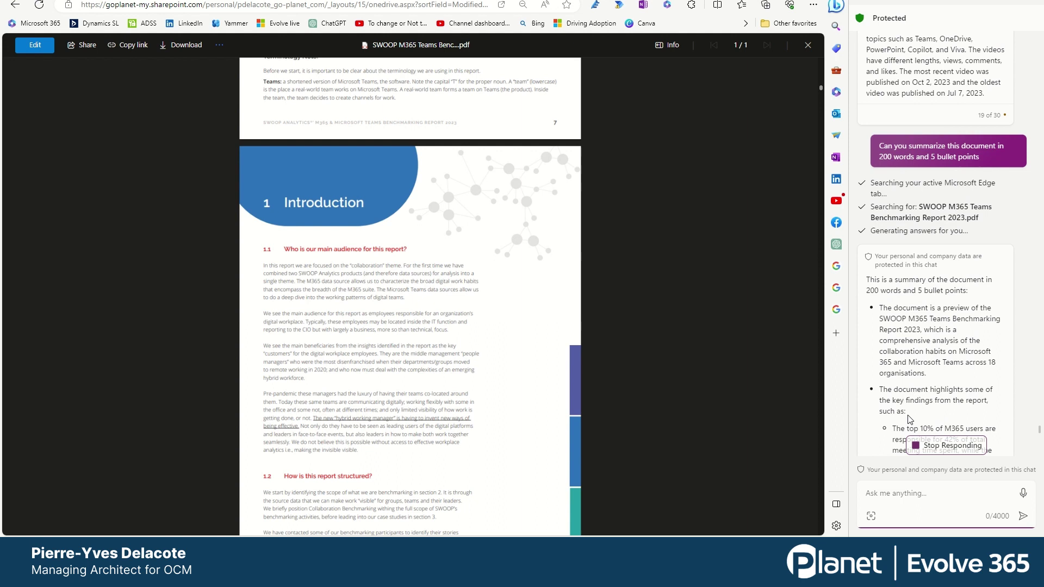
left_click(906, 495)
type("make it sho")
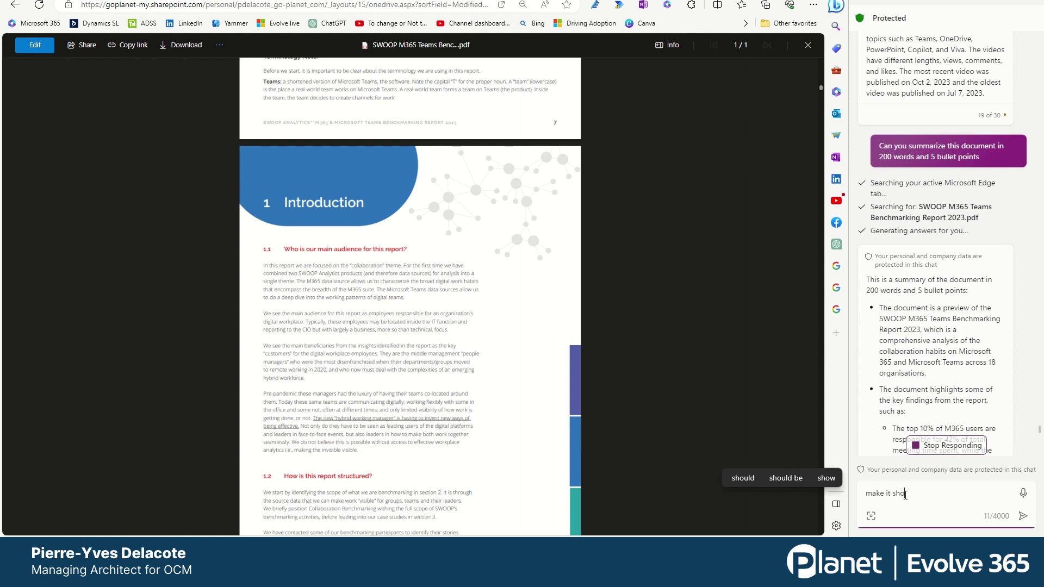
type("rter to")
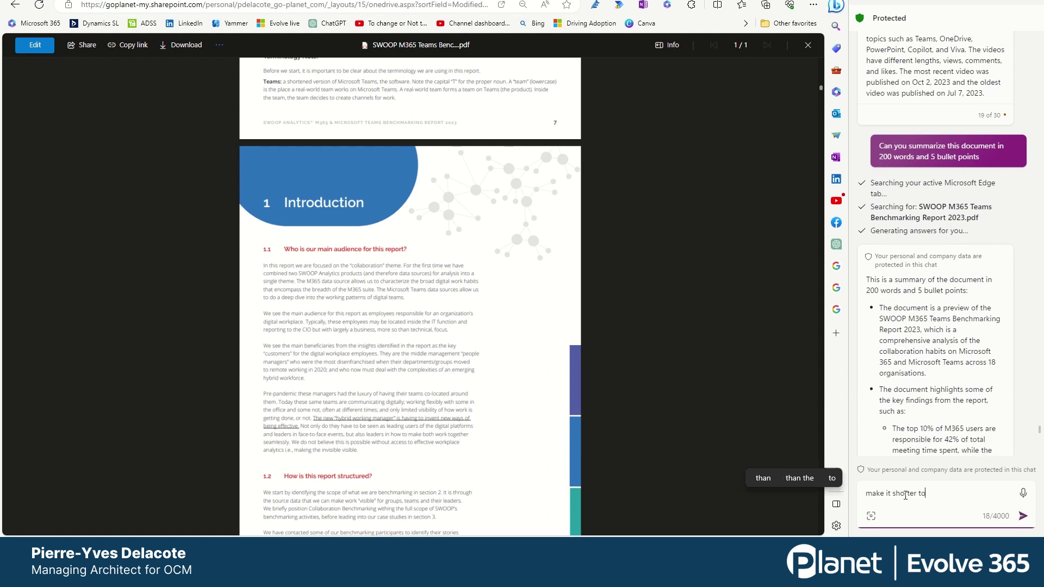
type(" under ")
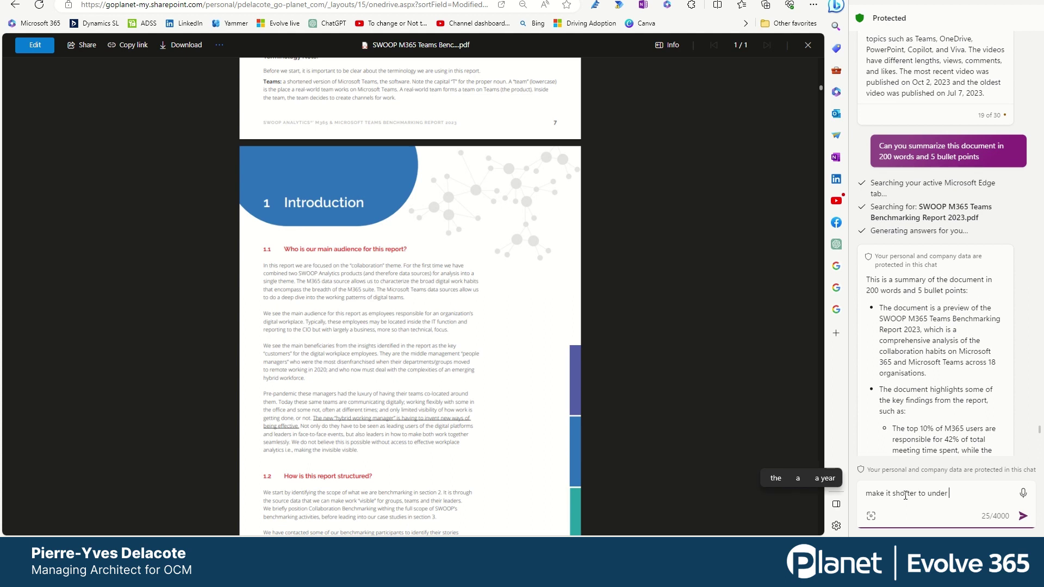
type("50 wor")
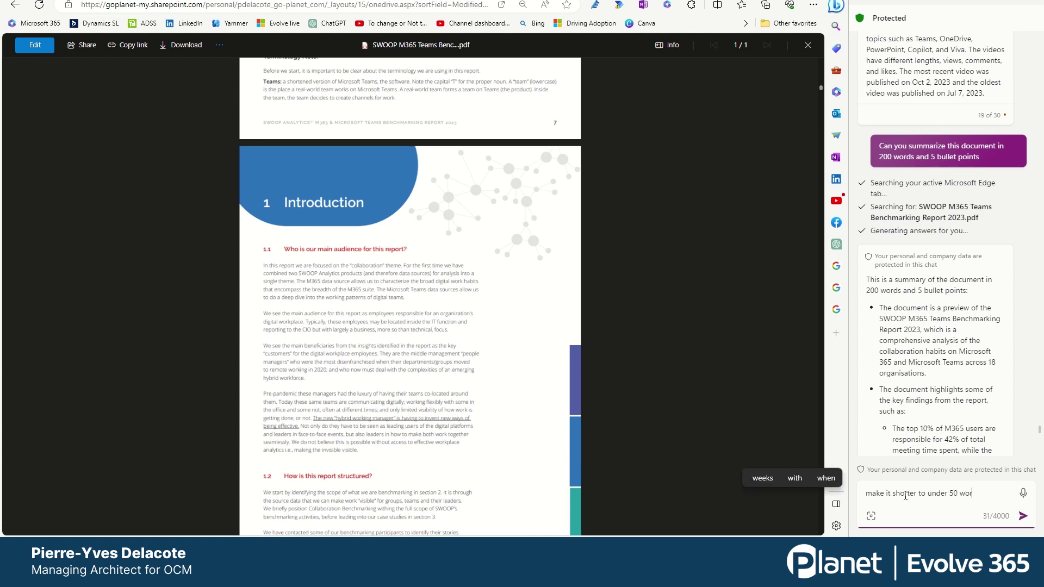
type("ds")
key("Return")
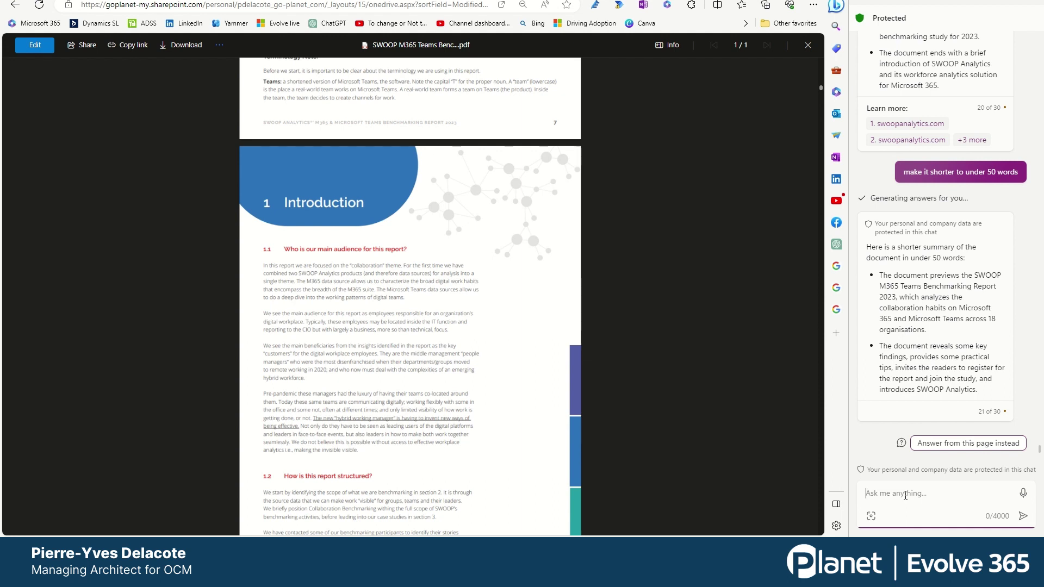
Let Copilot finish the two-bullet summary covering 18 organisations' collaboration habits
mouse_move(941, 368)
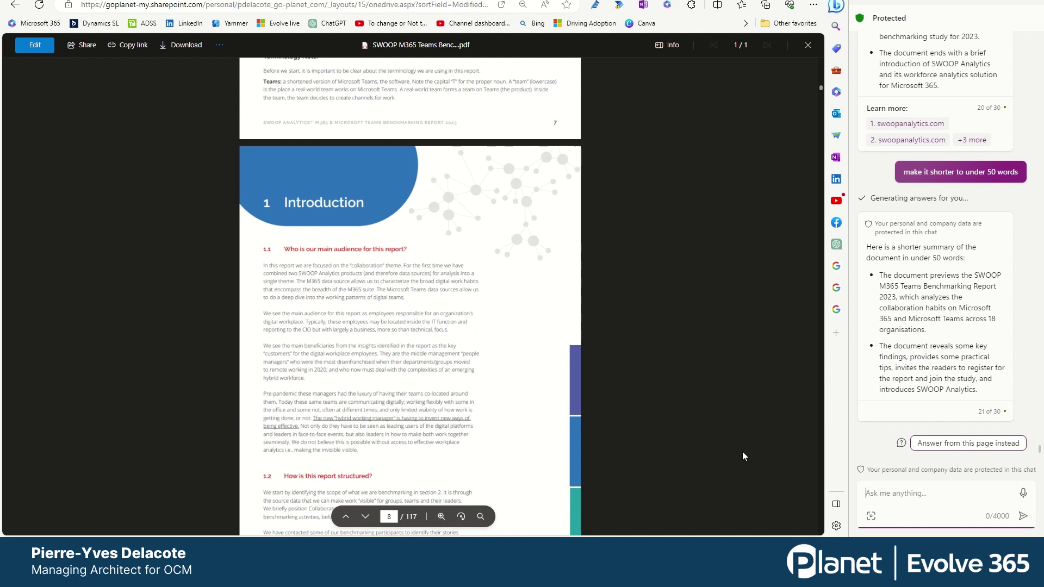
Ask Copilot 'what are the main points about Teams in 50 words'
left_click(943, 493)
type("what ")
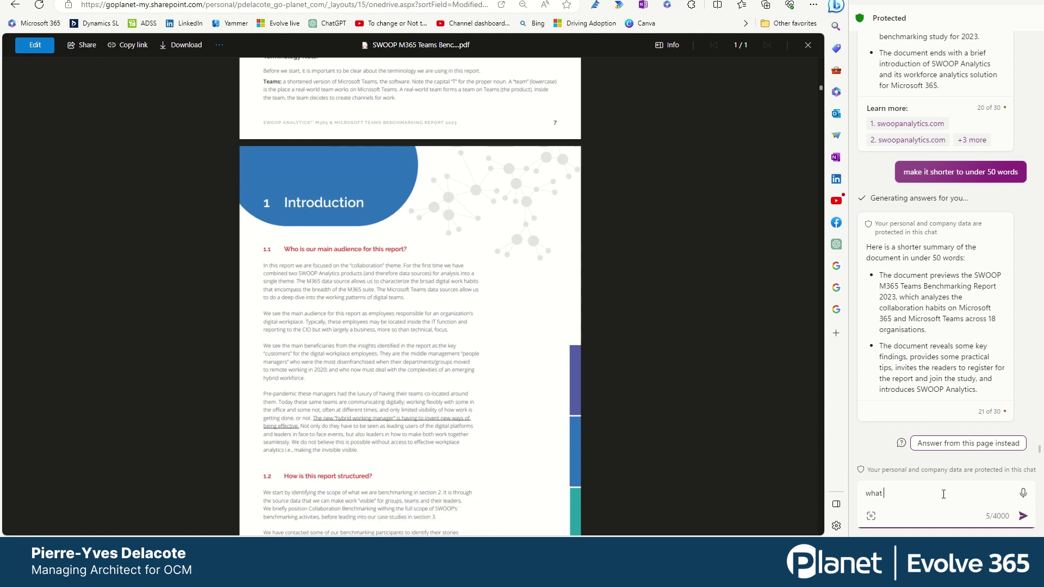
type("are the mai")
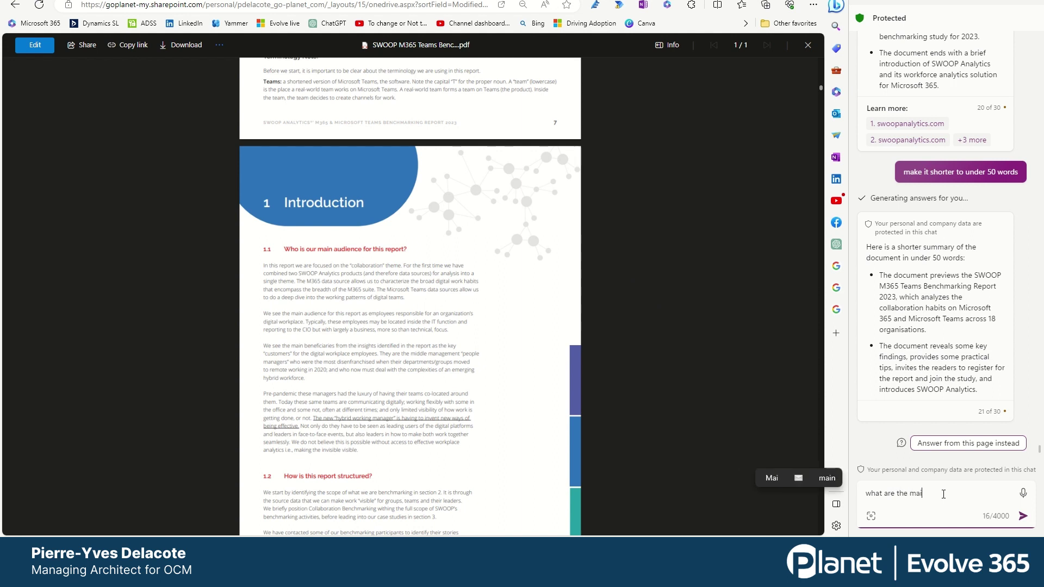
type("n points")
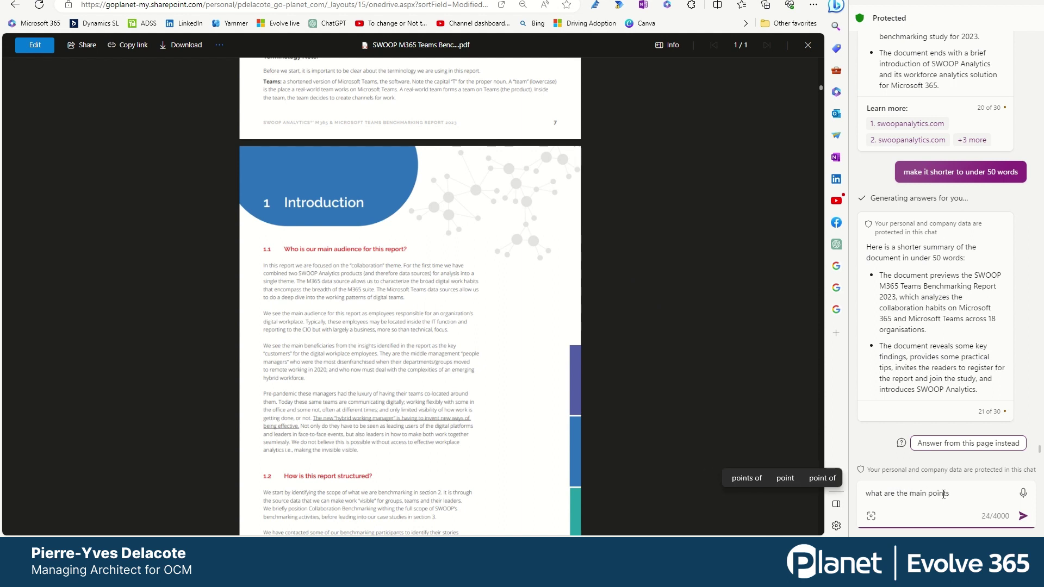
type(" about Te")
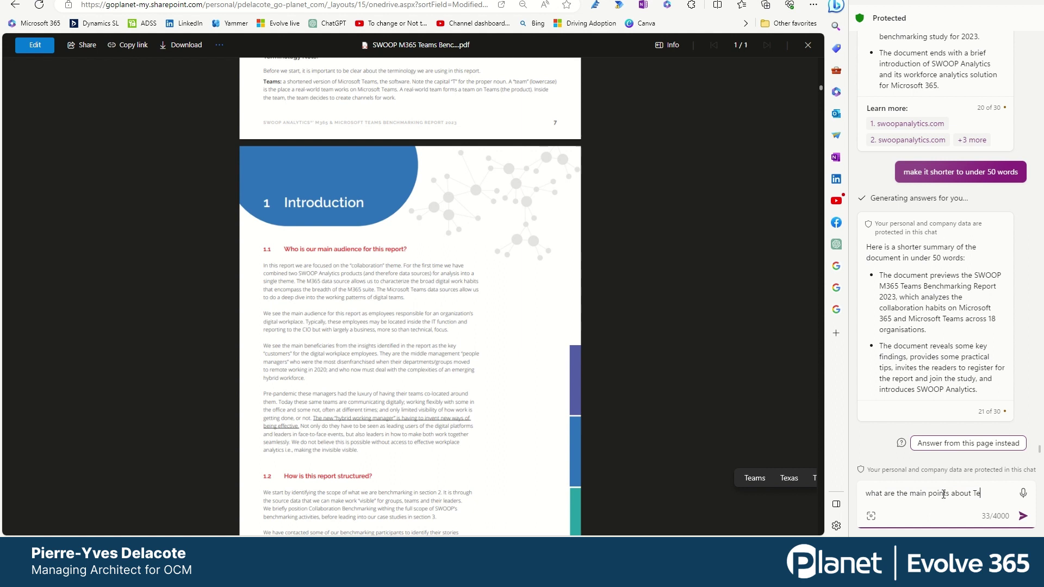
type("ams")
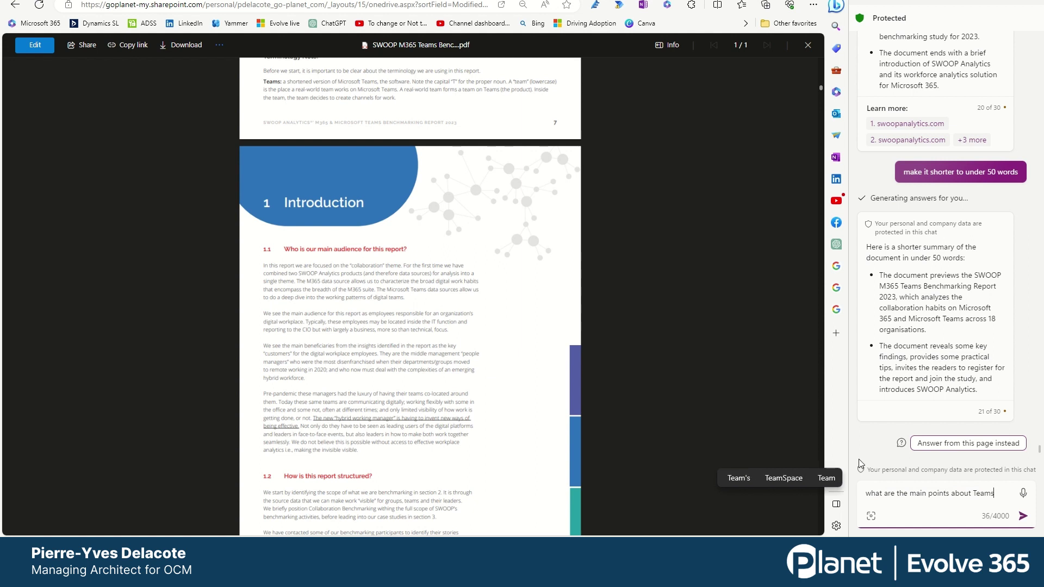
type(" in ")
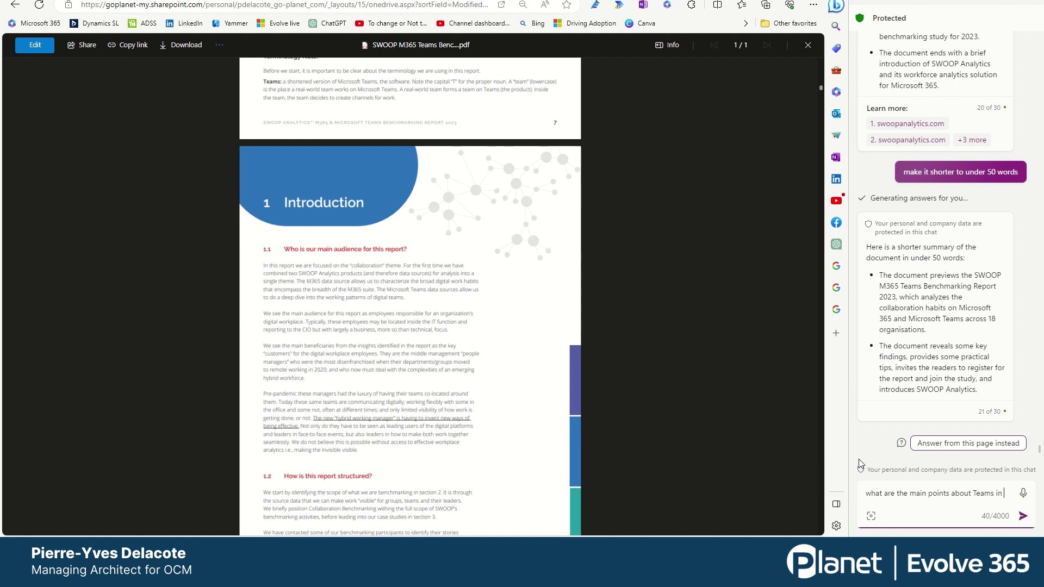
type("50 word")
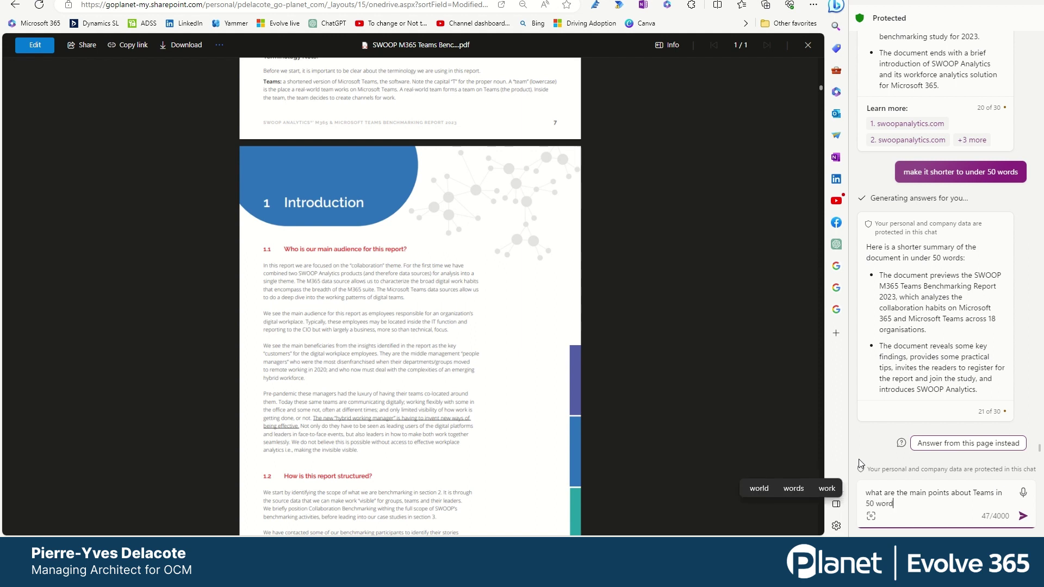
type("s")
key("Return")
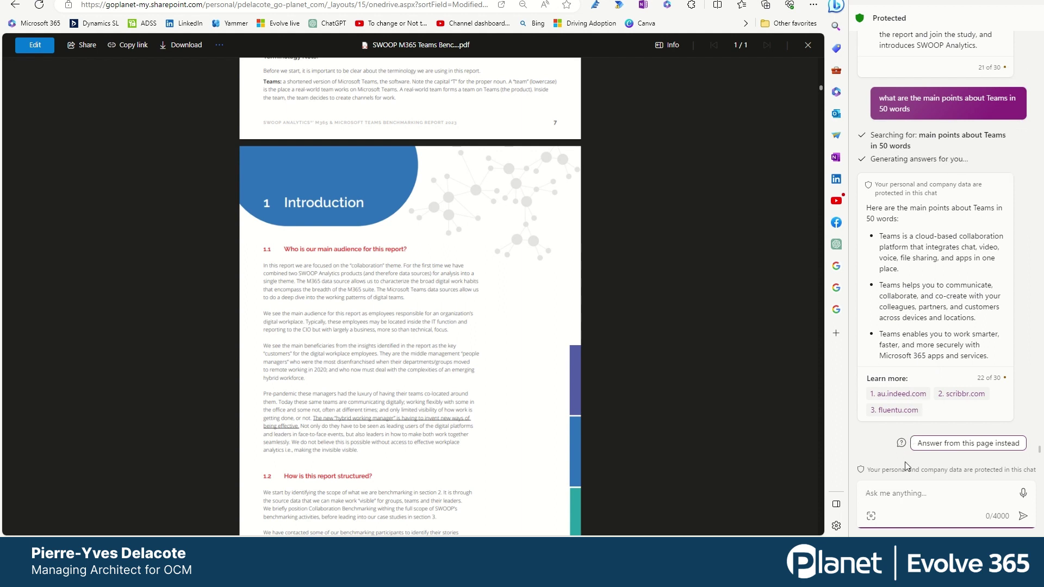
Resend the Teams main-points question with 'in this document' appended to limit it to the PDF
triple_click(886, 99)
key("ctrl+c")
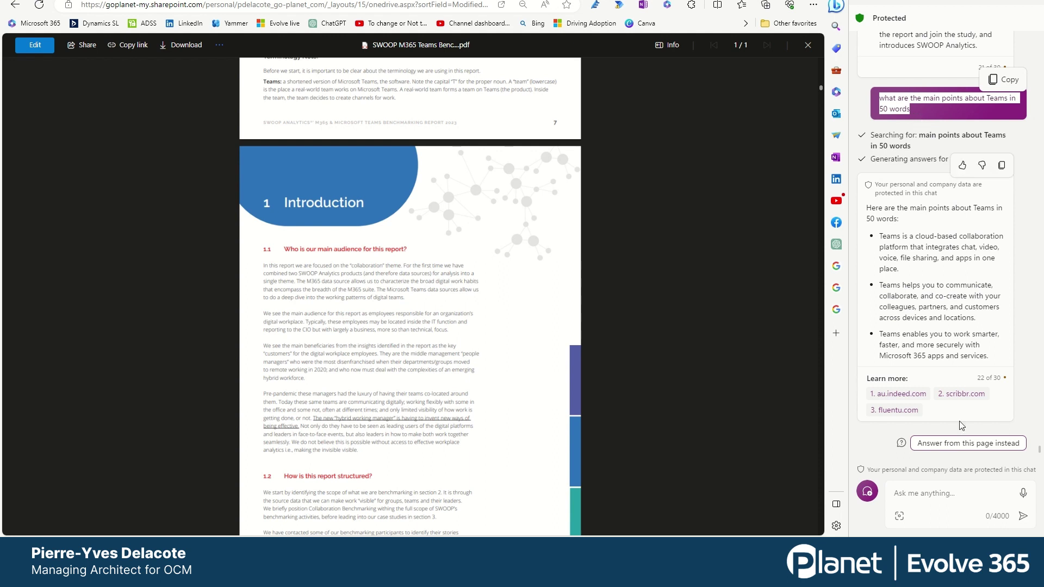
left_click(939, 490)
key("ctrl+v")
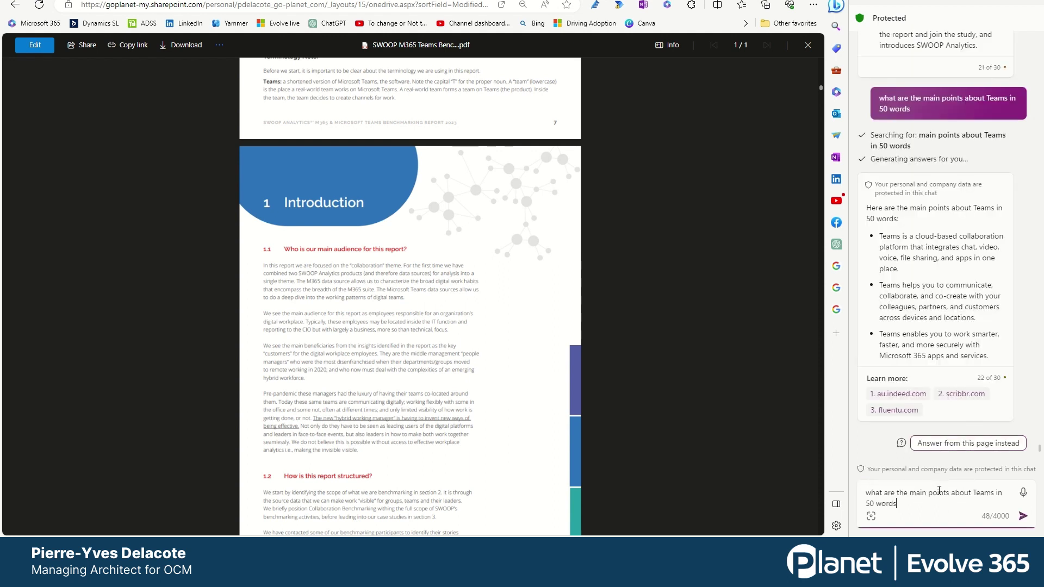
type("in ")
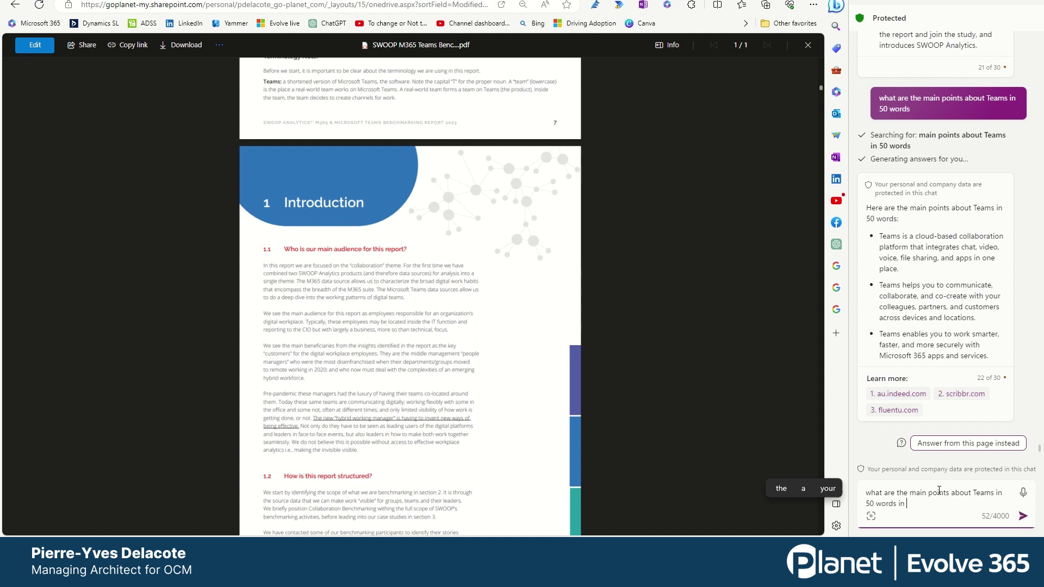
type("this document")
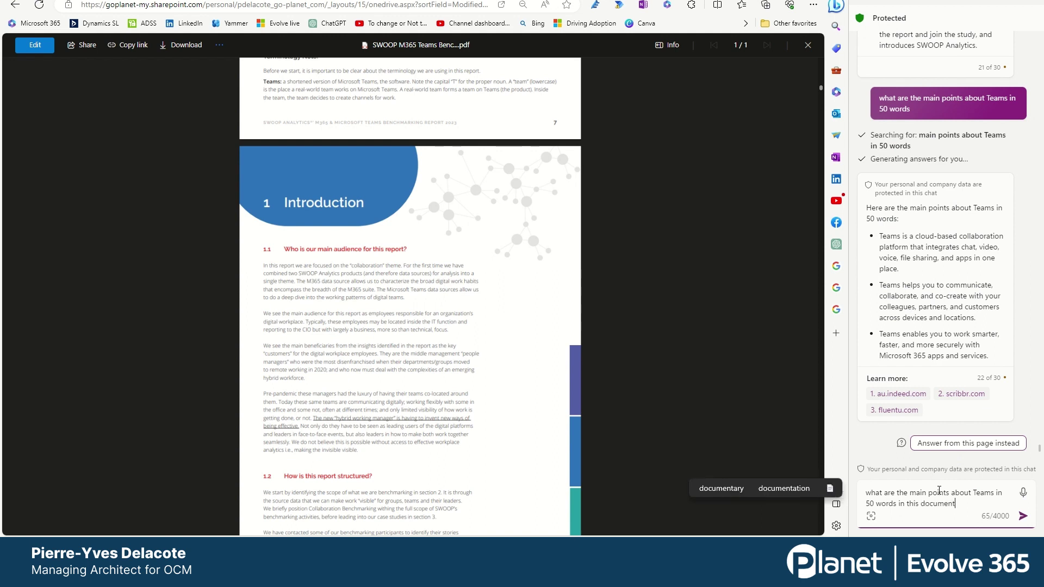
key("Return")
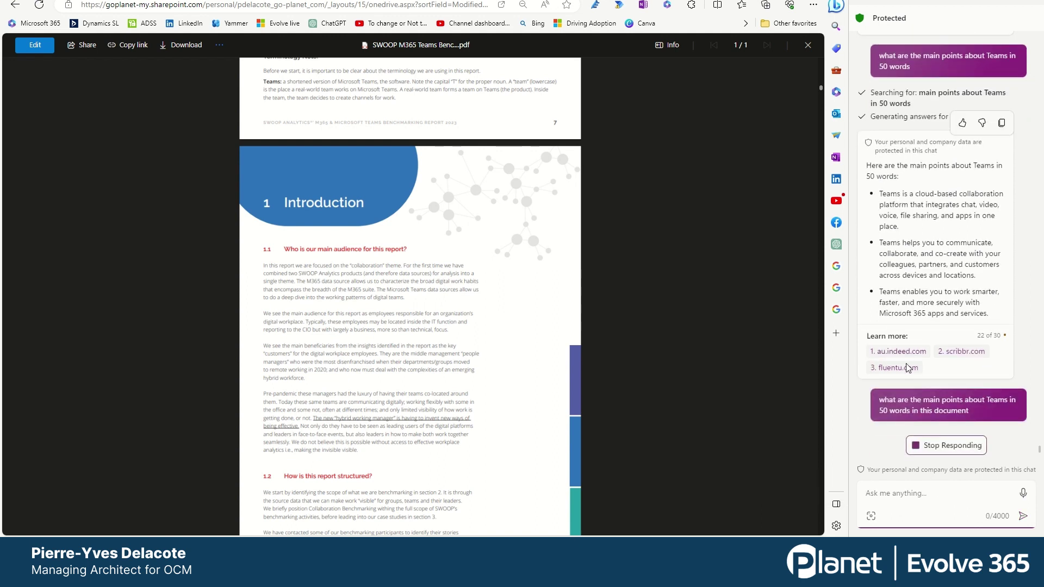